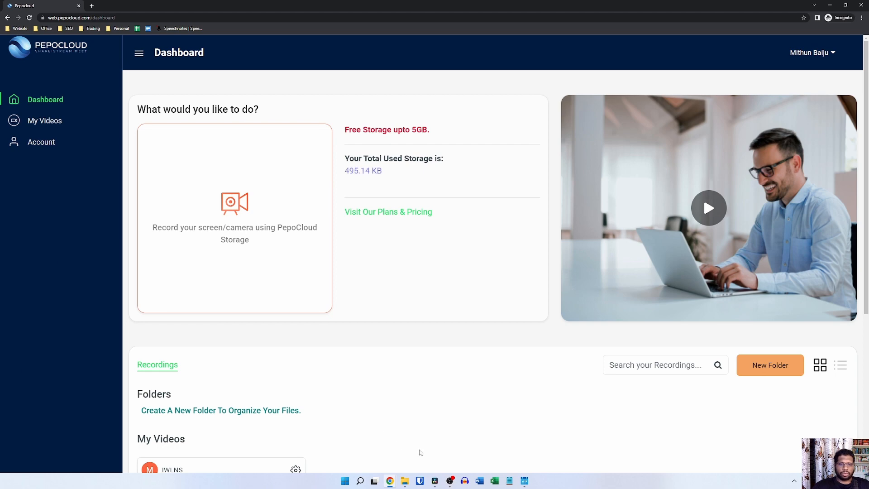
# - Switch to OBS Studio and enlarge the dock area below the preview so all Audio Mixer channels fit
pyautogui.click(450, 480)
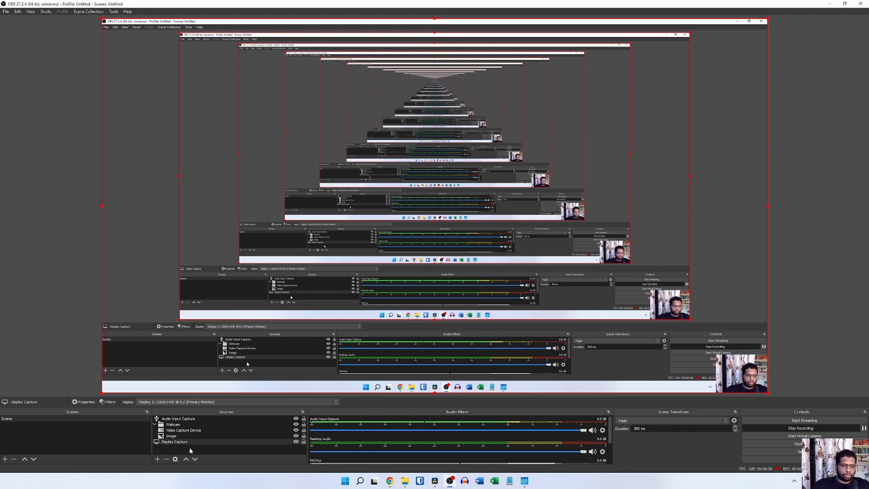
pyautogui.click(210, 449)
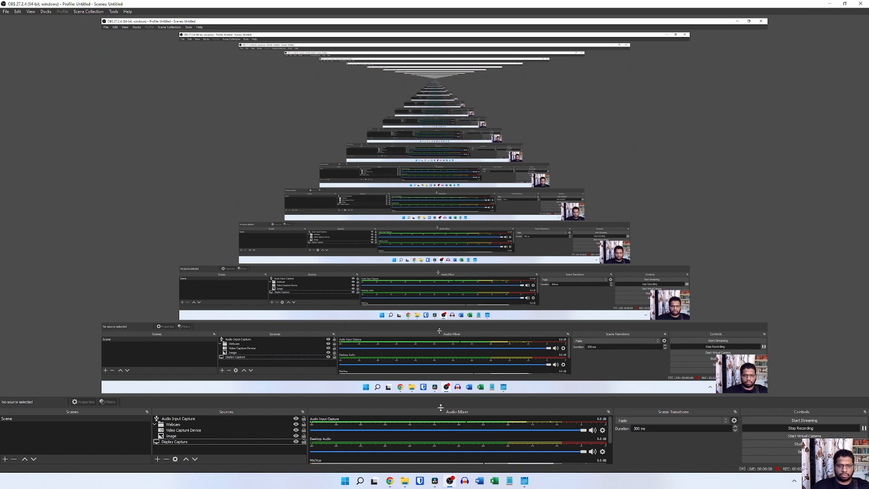
pyautogui.moveTo(441, 408); pyautogui.dragTo(459, 271)
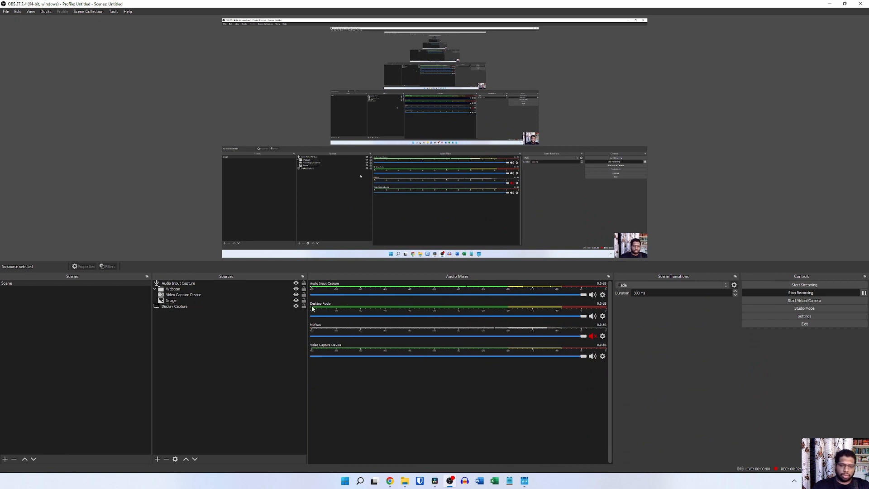
pyautogui.click(3, 285)
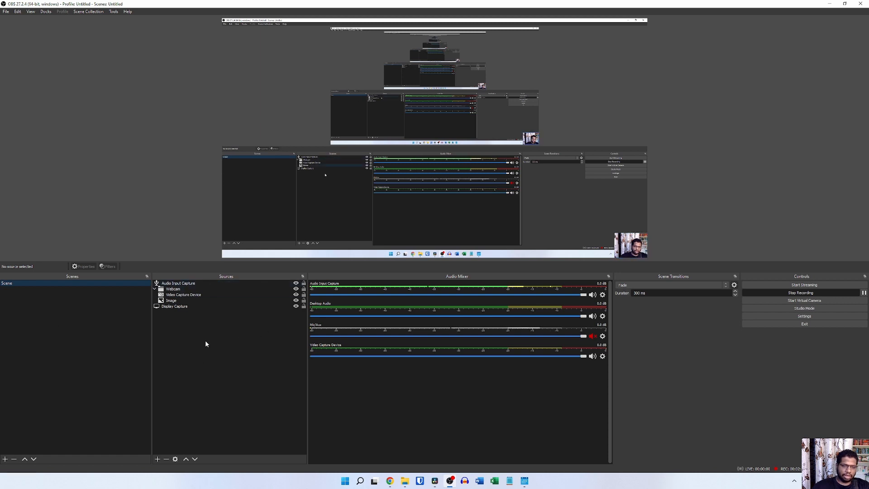
# - Choose Microphone (USB Condenser Microphone) as the device of the Audio Input Capture source and confirm
pyautogui.click(172, 285)
pyautogui.doubleClick(172, 284)
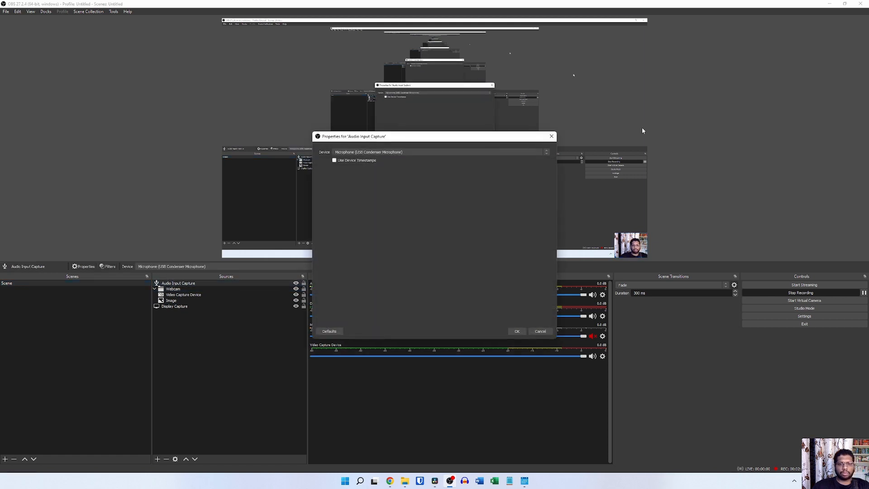
pyautogui.click(360, 152)
pyautogui.click(445, 385)
pyautogui.click(400, 152)
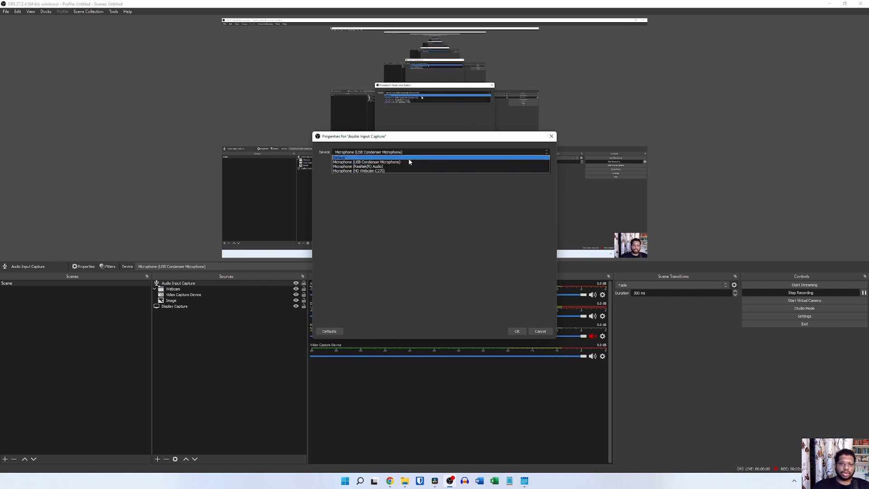
pyautogui.click(443, 163)
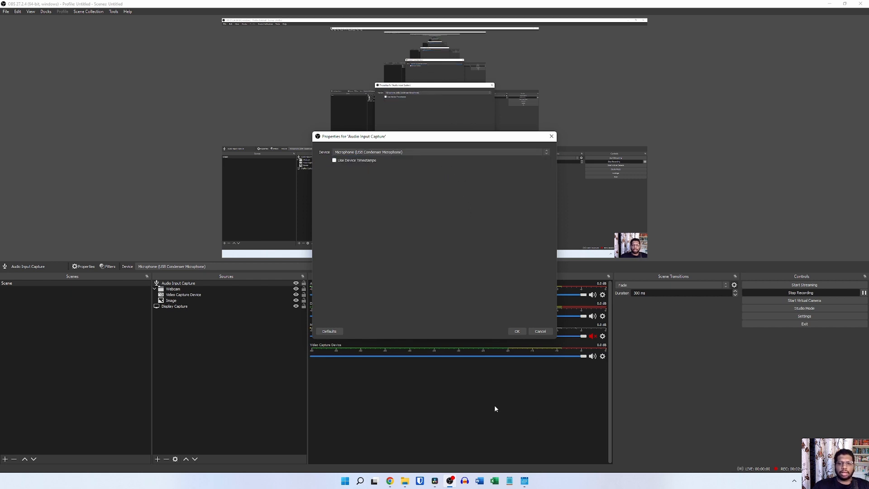
pyautogui.click(517, 330)
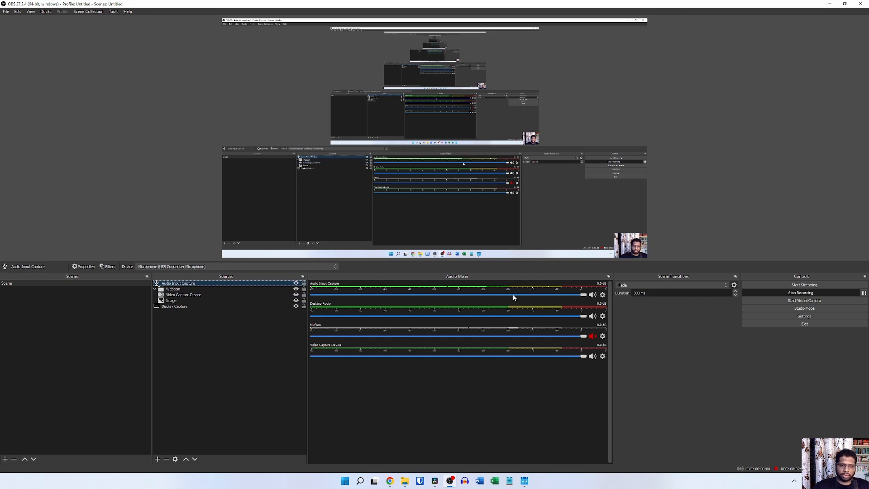
# - In the audio settings, set Mic/Auxiliary Audio 4 to Microphone (Realtek(R) Audio) and the Monitoring Device to Speakers (Realtek(R) Audio)
pyautogui.click(569, 435)
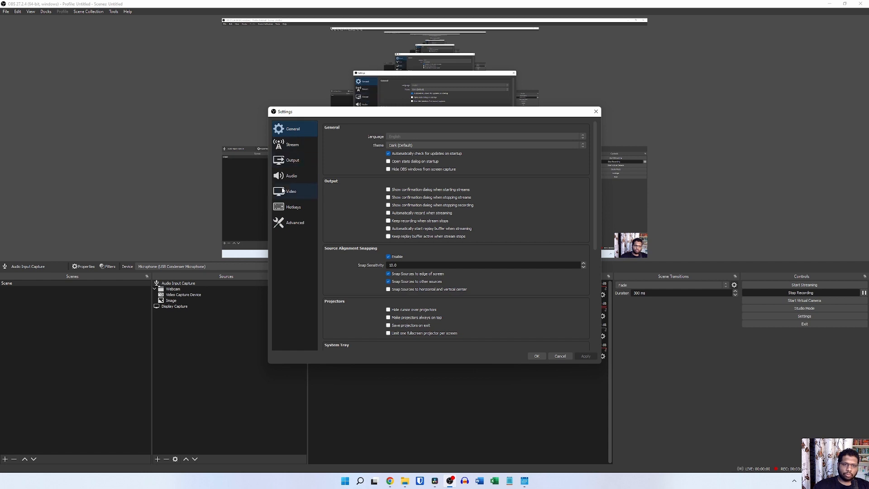
pyautogui.click(288, 179)
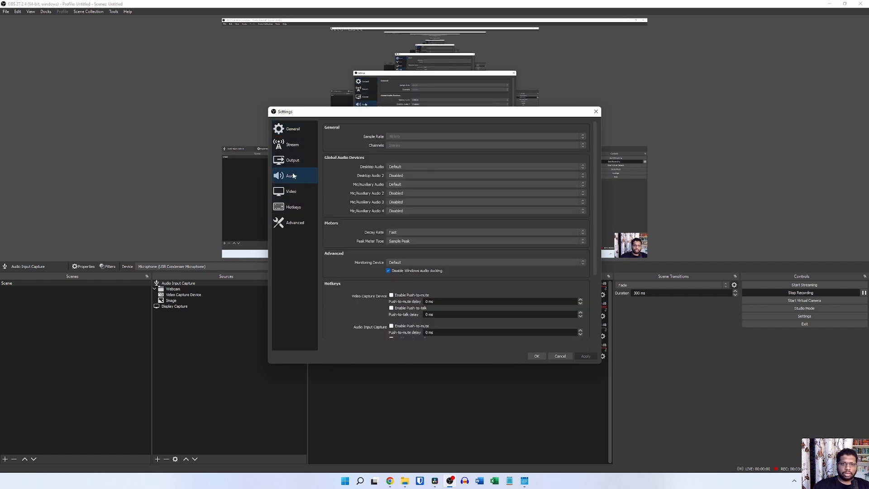
pyautogui.scroll(-2, 467, 240)
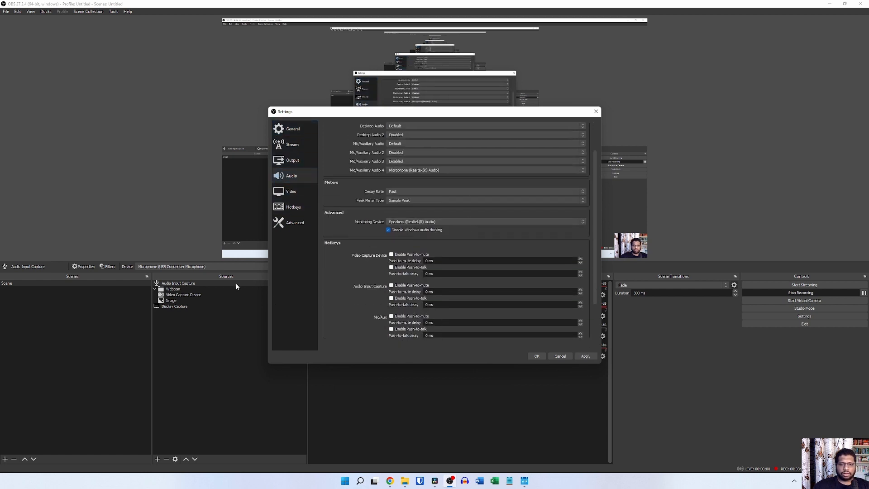
pyautogui.scroll(2, 427, 222)
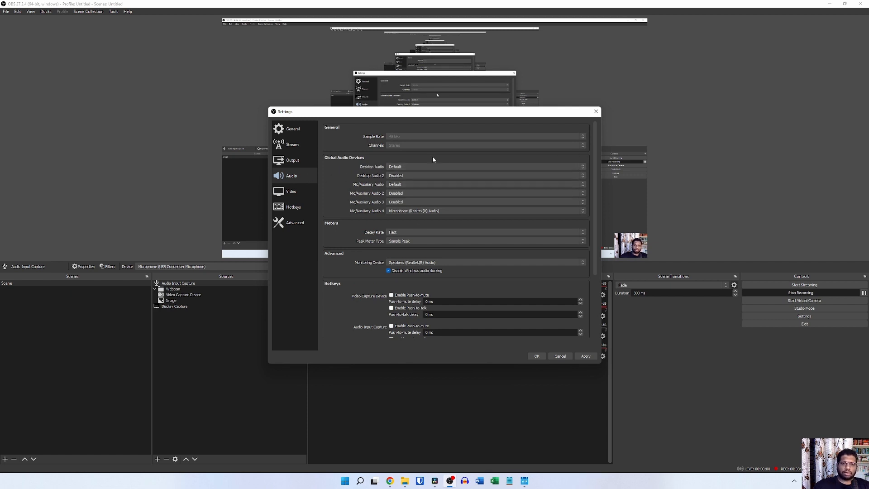
# - Reposition the Settings window to uncover the mixer and set the Desktop Audio device to Speakers (Realtek(R) Audio)
pyautogui.click(408, 166)
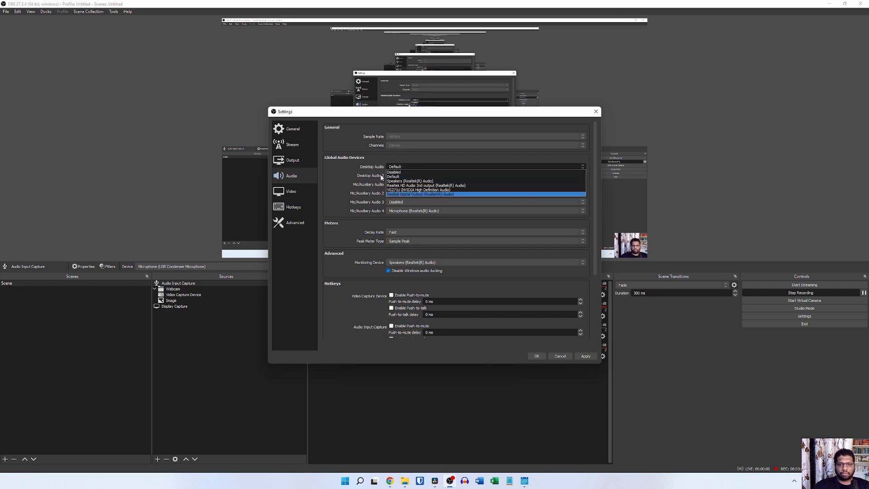
pyautogui.click(346, 154)
pyautogui.moveTo(397, 112); pyautogui.dragTo(543, 173)
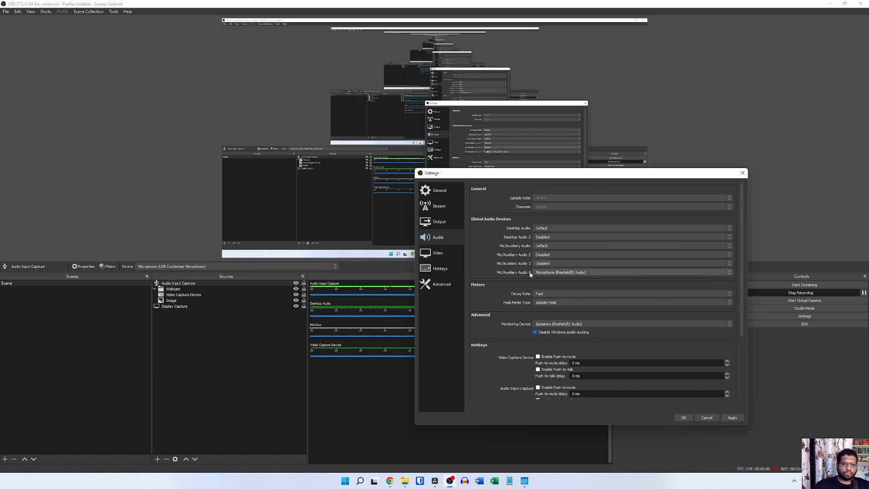
pyautogui.click(564, 227)
pyautogui.click(559, 242)
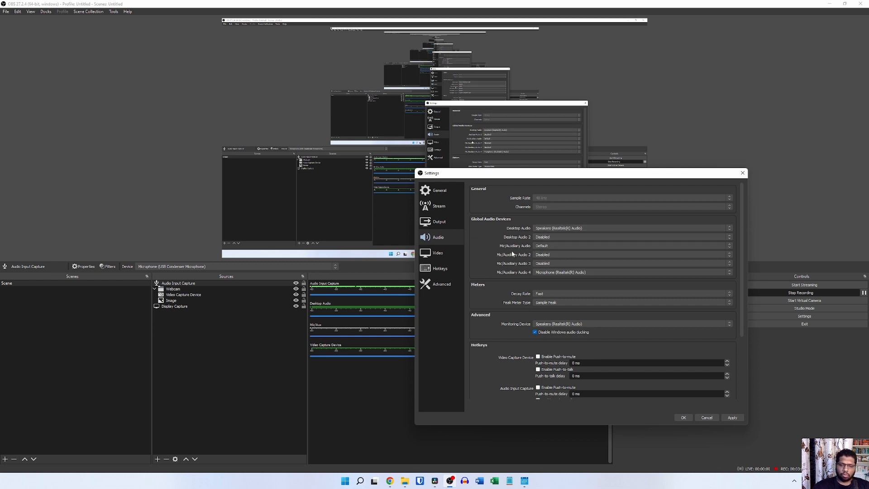
# - Choose Disabled for Desktop Audio 2, then apply the audio settings and close them
pyautogui.click(539, 237)
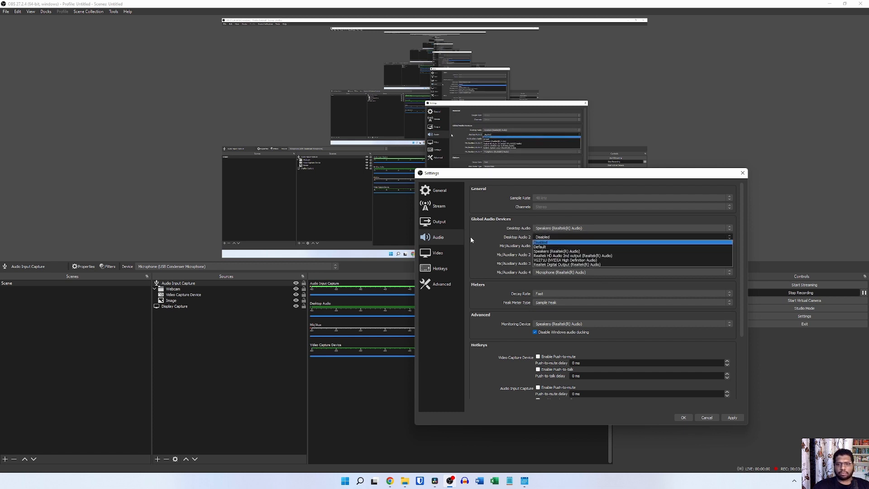
pyautogui.click(536, 242)
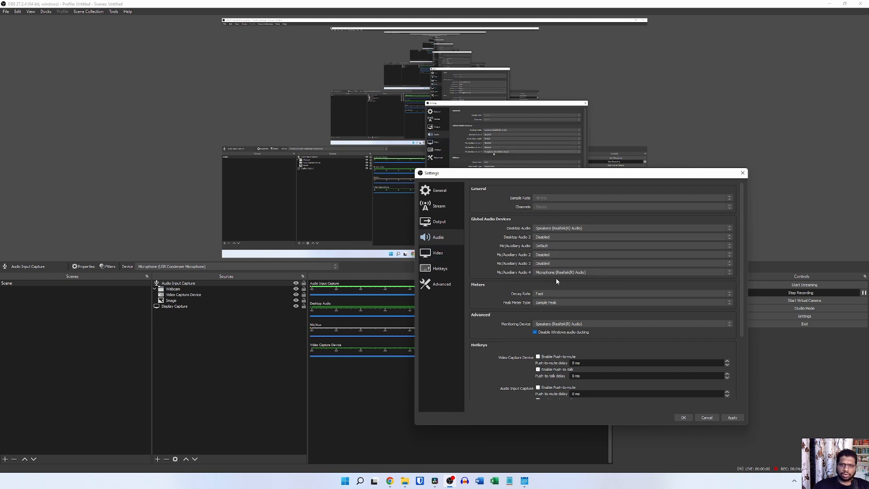
pyautogui.click(732, 417)
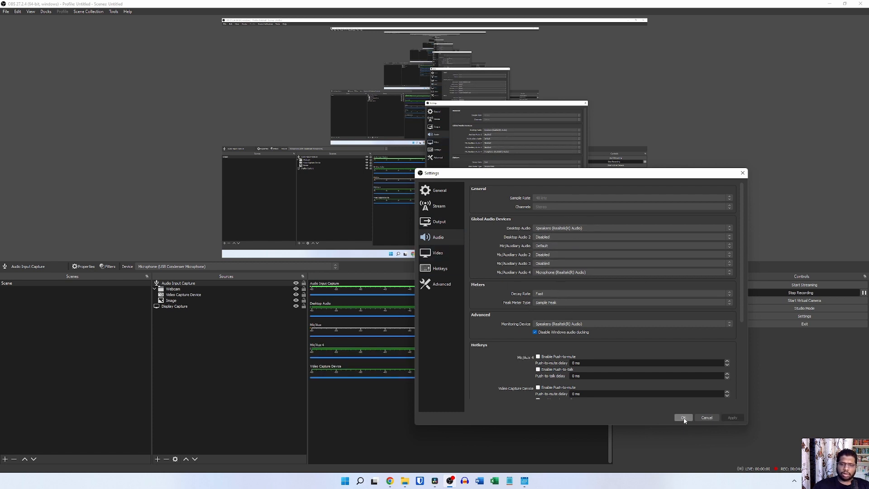
pyautogui.click(683, 417)
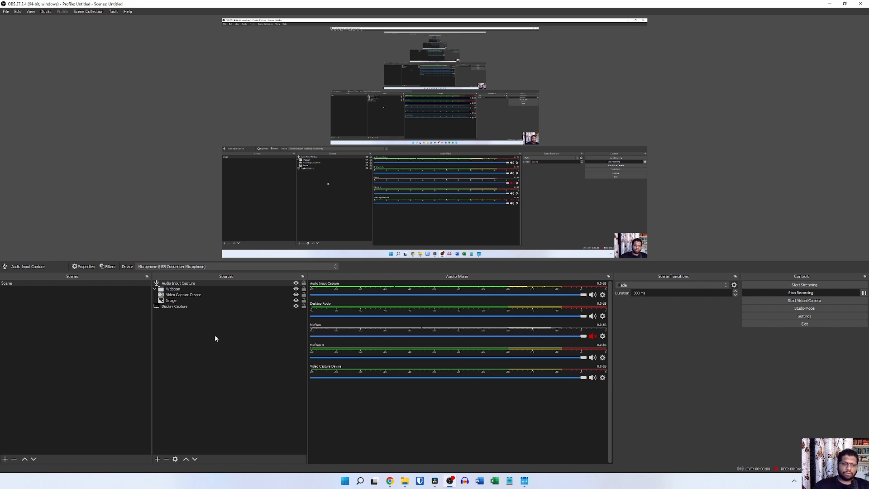
# - Add a new Audio Output Capture source that uses the device Speakers (Realtek(R) Audio)
pyautogui.click(208, 345)
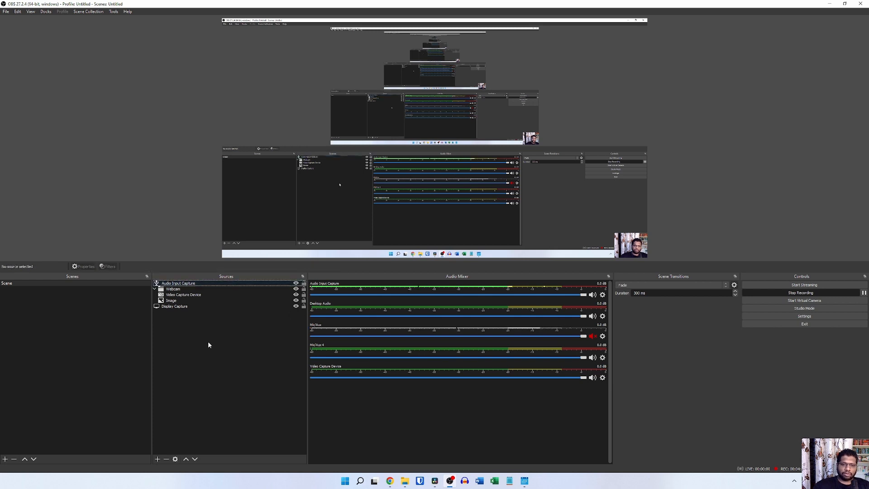
pyautogui.click(158, 458)
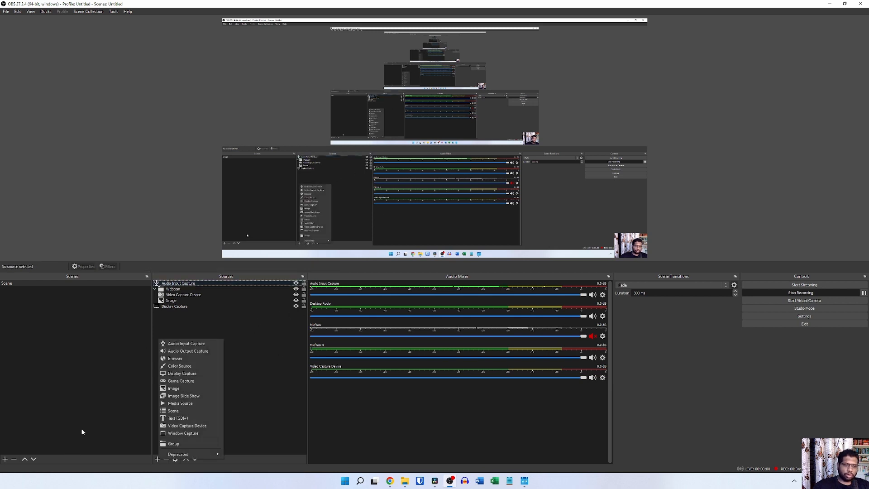
pyautogui.click(178, 352)
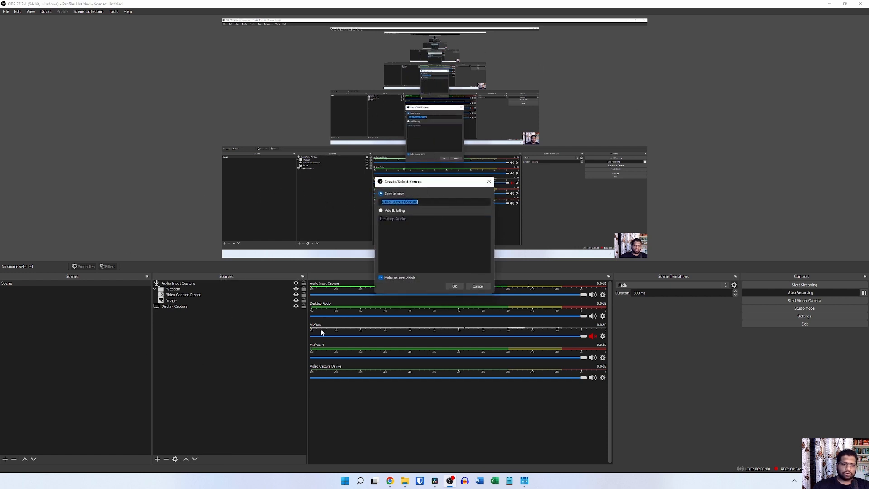
pyautogui.click(455, 286)
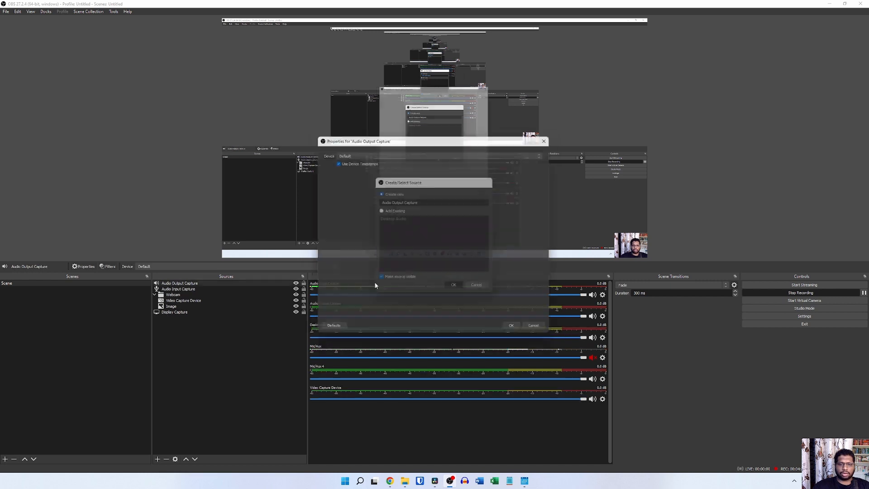
pyautogui.click(410, 154)
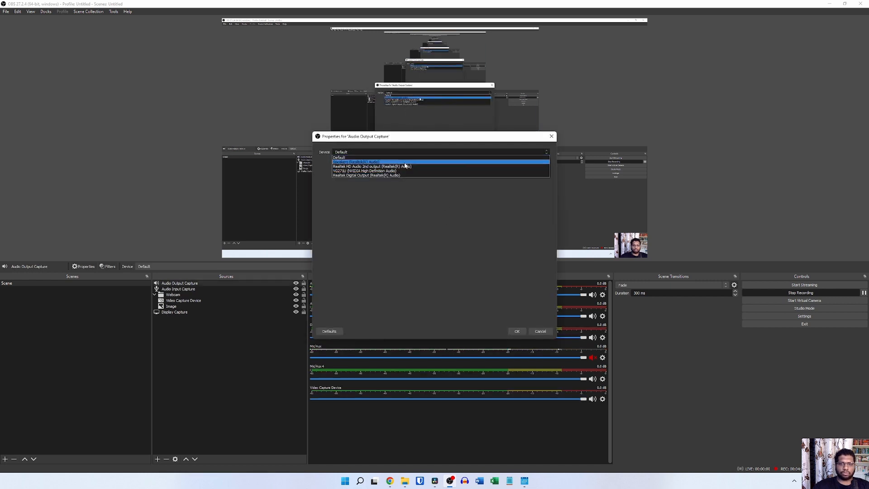
pyautogui.click(410, 156)
pyautogui.click(516, 331)
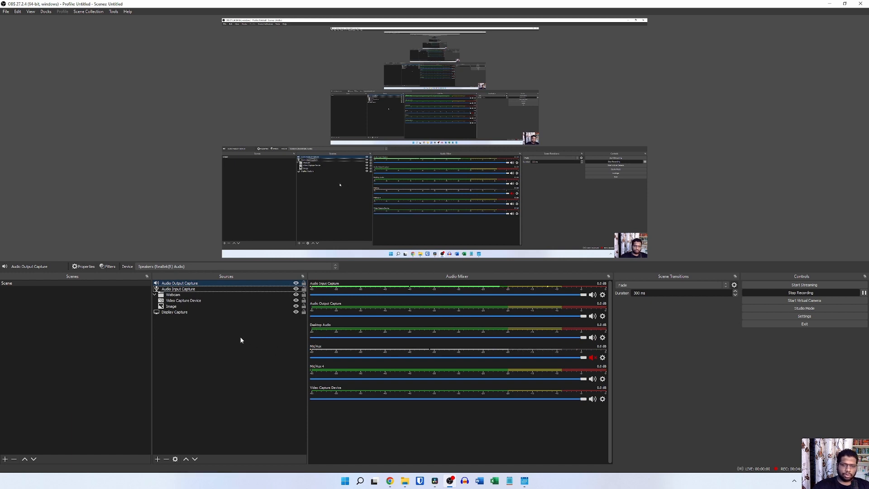
# - Check which playback device Windows uses and test the system volume against the mixer's desktop audio meters
pyautogui.click(817, 480)
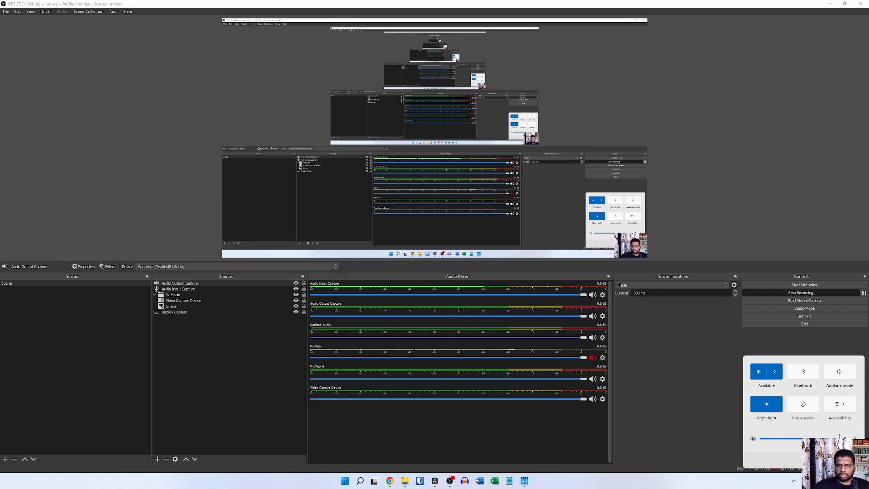
pyautogui.click(854, 438)
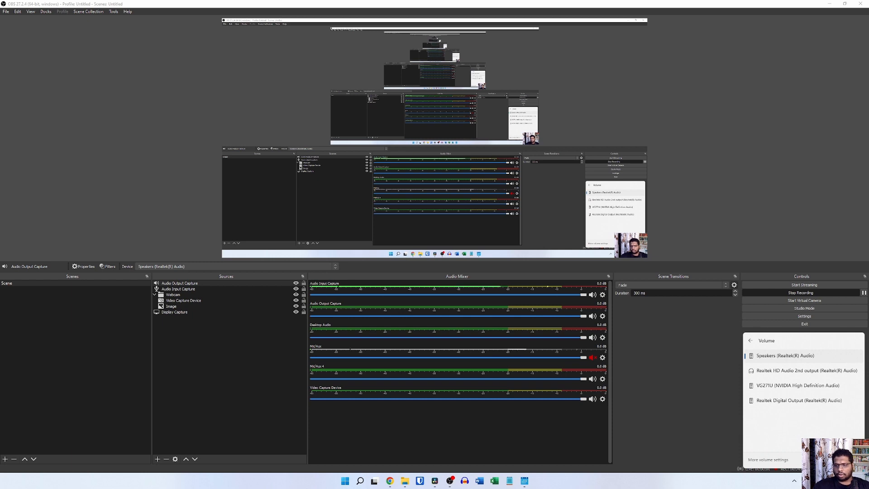
pyautogui.click(826, 480)
pyautogui.click(826, 480)
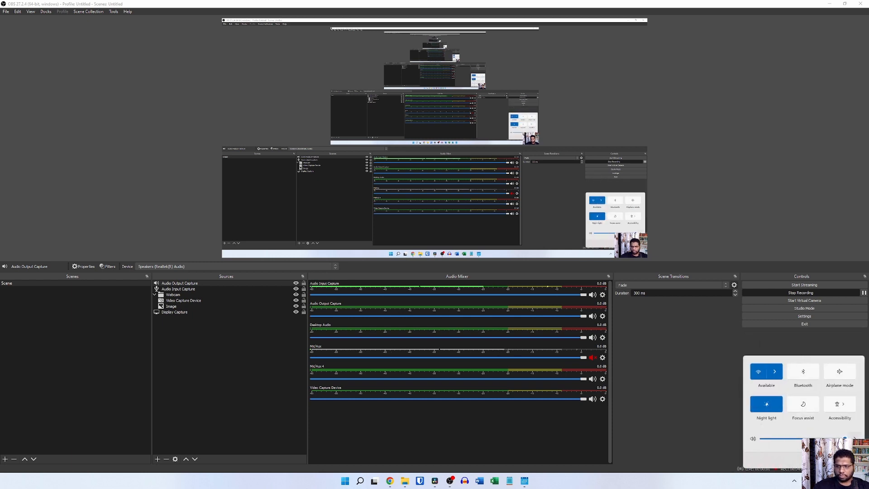
pyautogui.click(854, 438)
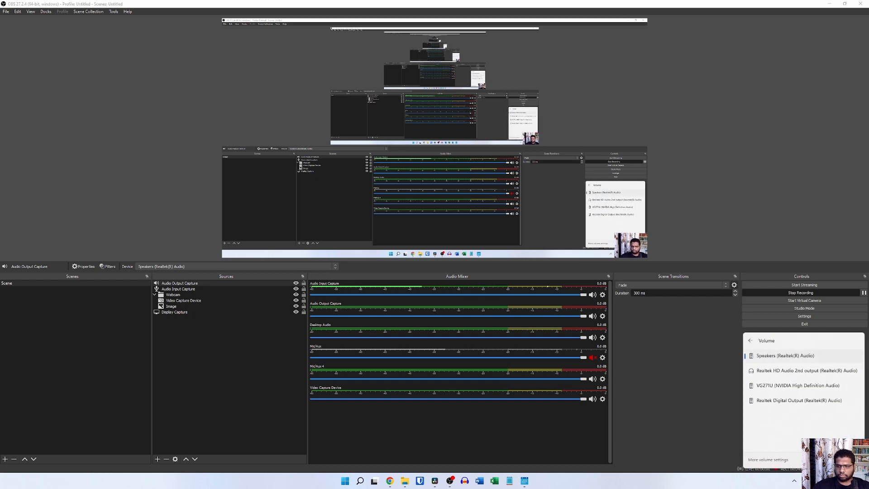
pyautogui.click(826, 481)
pyautogui.click(826, 480)
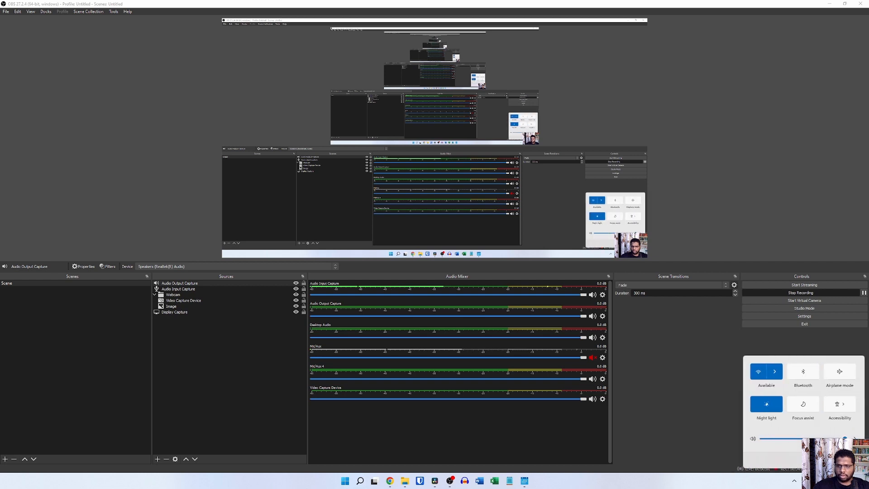
pyautogui.click(844, 438)
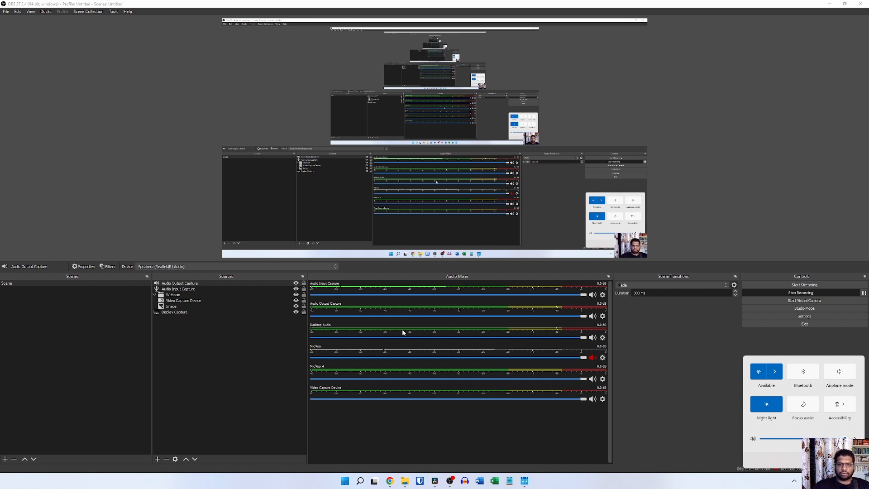
# - Hide the Desktop Audio channel from the Audio Mixer
pyautogui.click(602, 340)
pyautogui.click(602, 340)
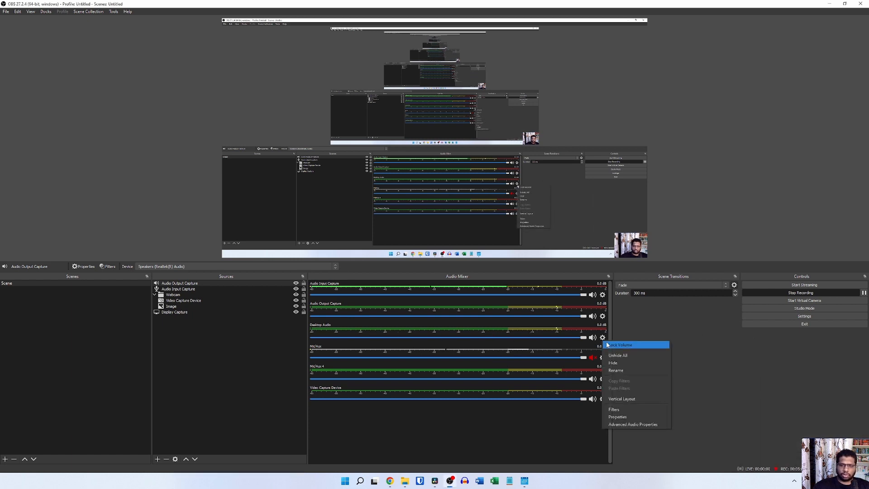
pyautogui.click(636, 362)
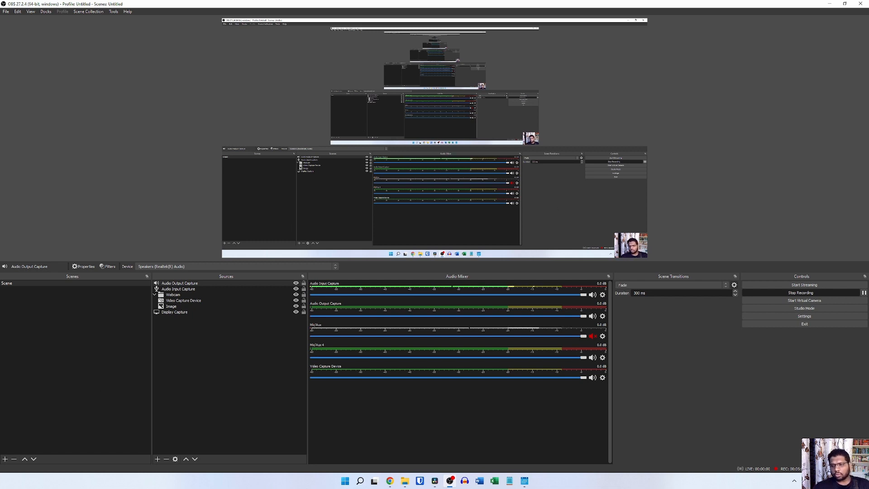
# - Open the Windows sound settings in an enlarged window and choose the USB Condenser Microphone as the input device
pyautogui.rightClick(820, 481)
pyautogui.click(772, 441)
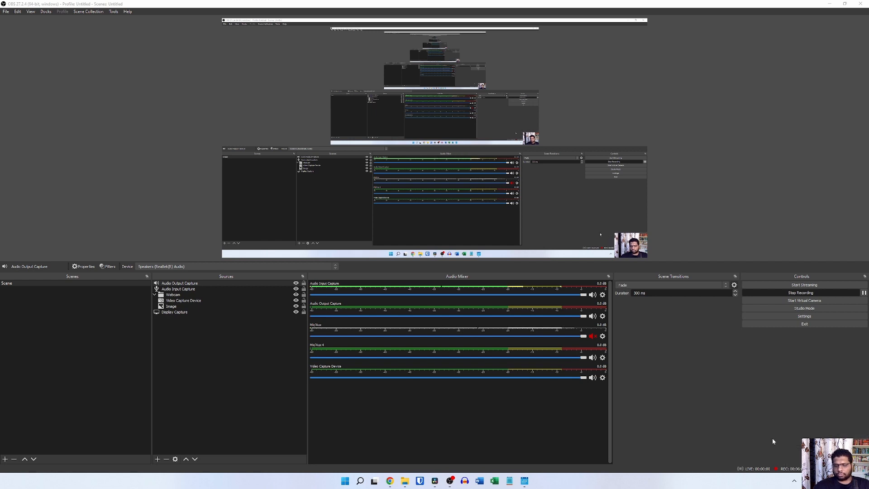
pyautogui.rightClick(820, 481)
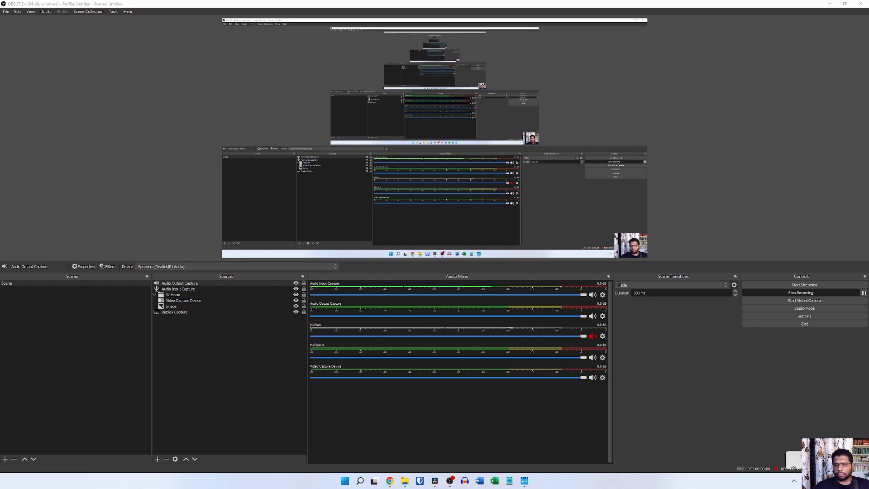
pyautogui.click(814, 451)
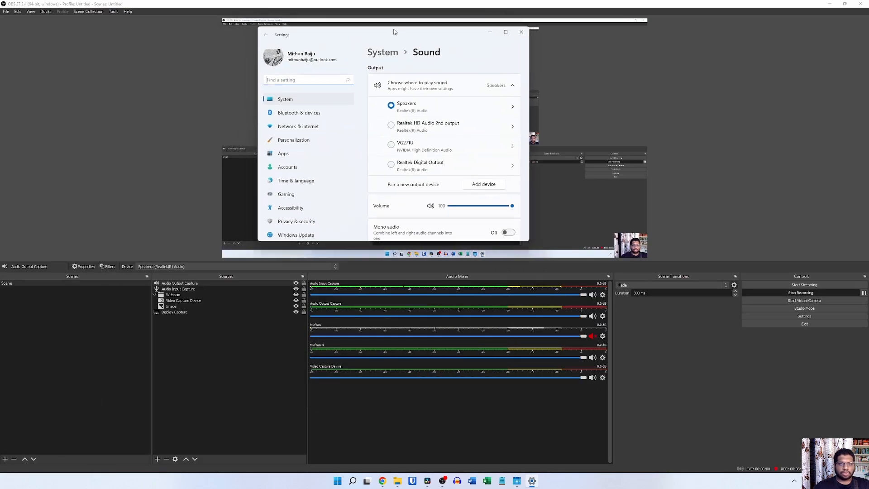
pyautogui.moveTo(393, 31); pyautogui.dragTo(386, 31)
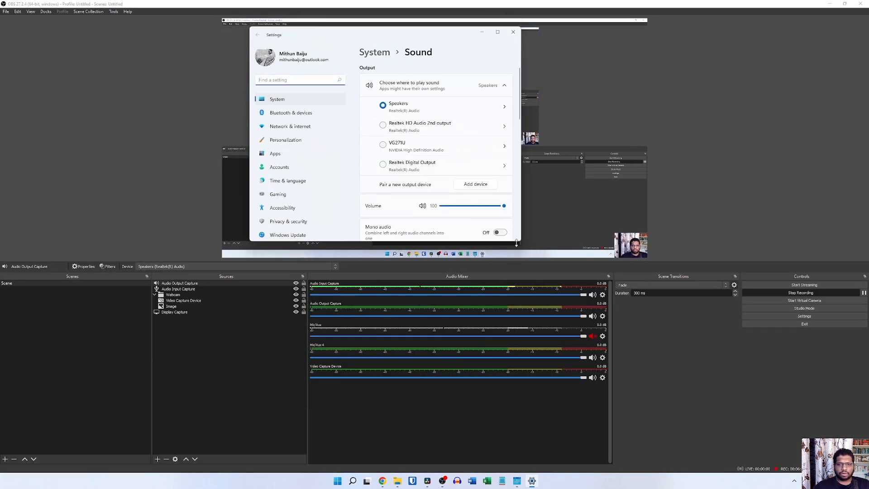
pyautogui.moveTo(515, 243); pyautogui.dragTo(522, 367)
pyautogui.scroll(-3, 344, 258)
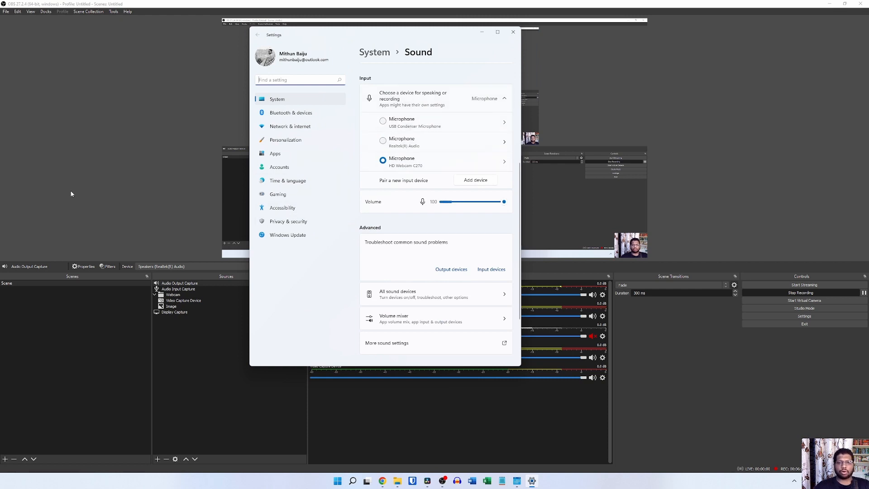
pyautogui.click(416, 123)
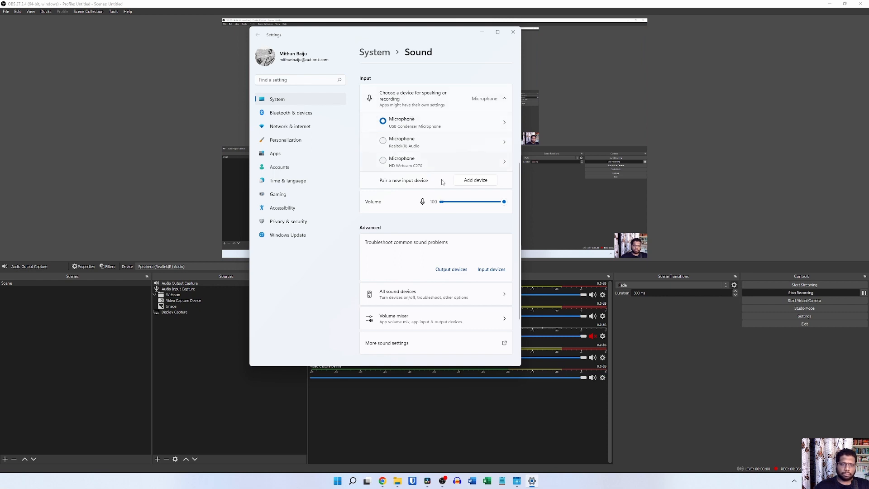
# - Review the output, input and advanced sound options, and examine the properties of the USB Condenser Microphone
pyautogui.scroll(-3, 377, 249)
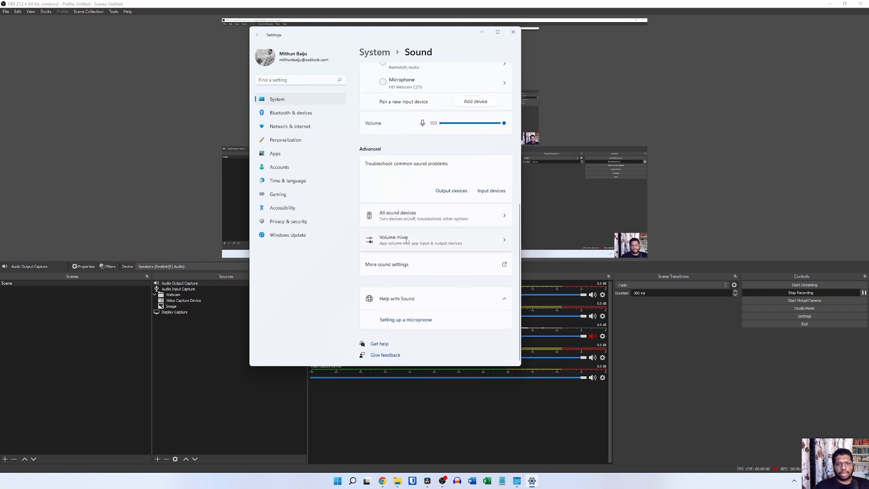
pyautogui.scroll(7, 373, 321)
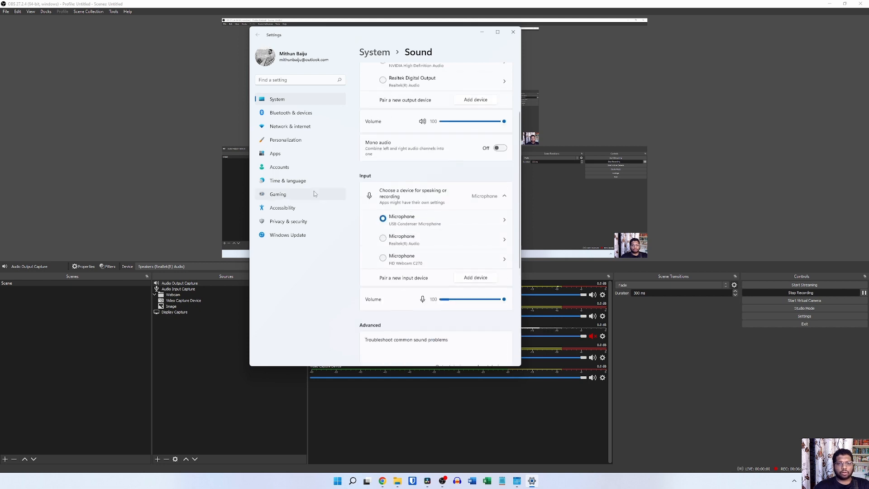
pyautogui.scroll(-7, 373, 322)
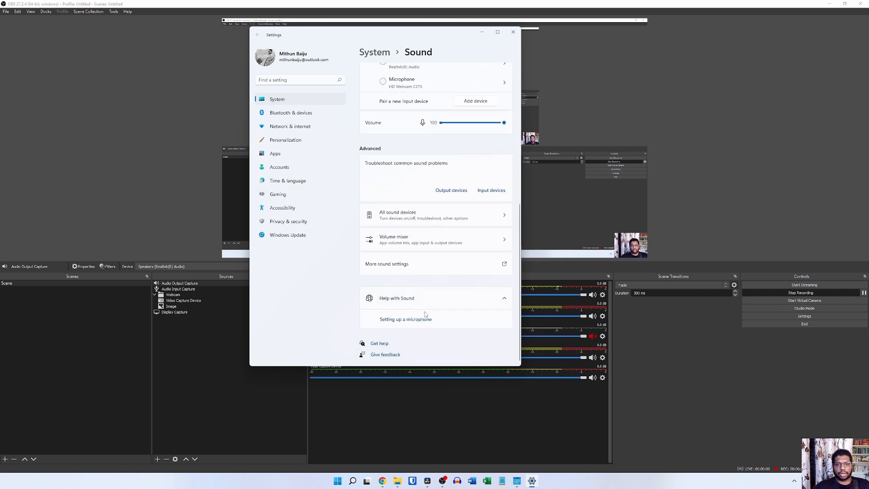
pyautogui.scroll(7, 414, 275)
pyautogui.scroll(3, 413, 274)
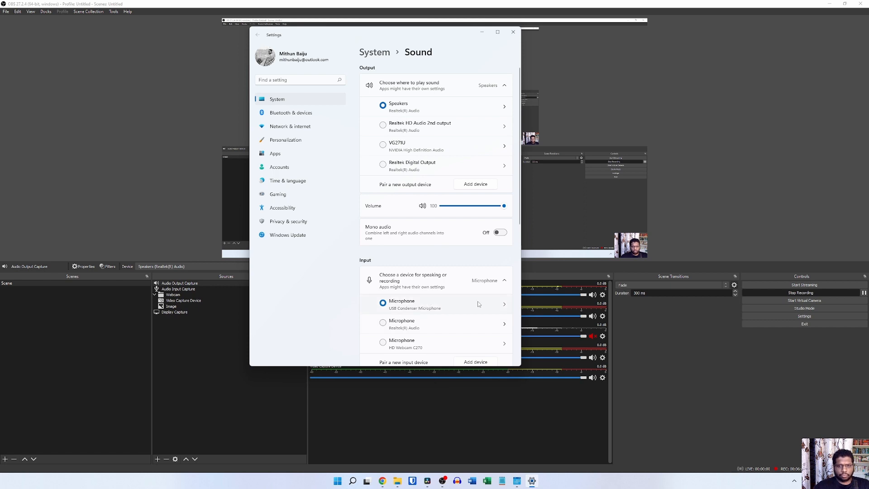
pyautogui.click(502, 306)
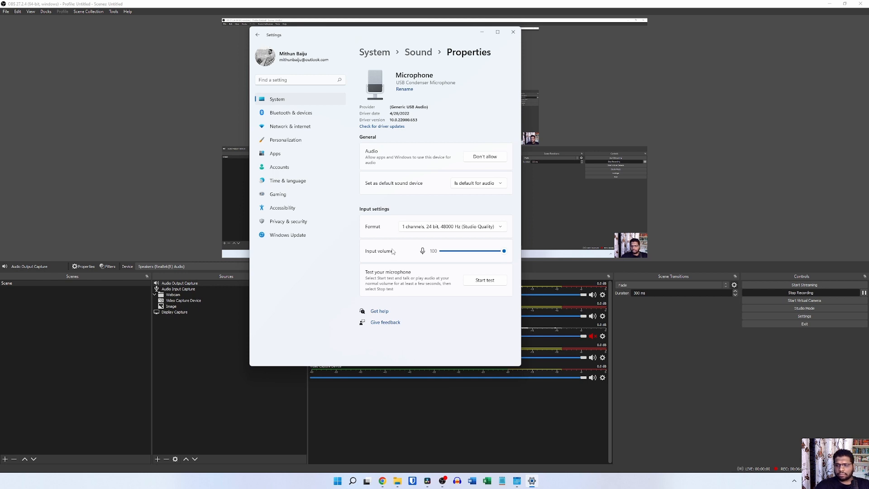
# - Check the Windows Update status, then close the Windows settings to return to OBS
pyautogui.click(288, 234)
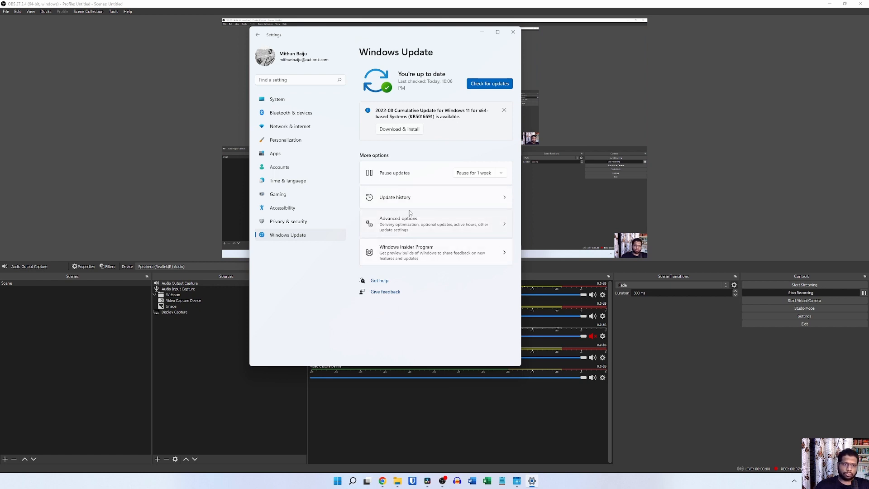
pyautogui.click(513, 32)
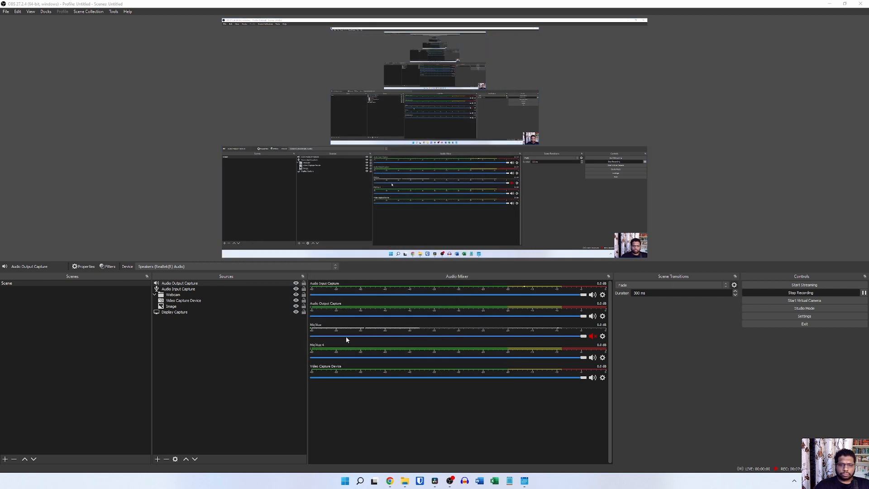